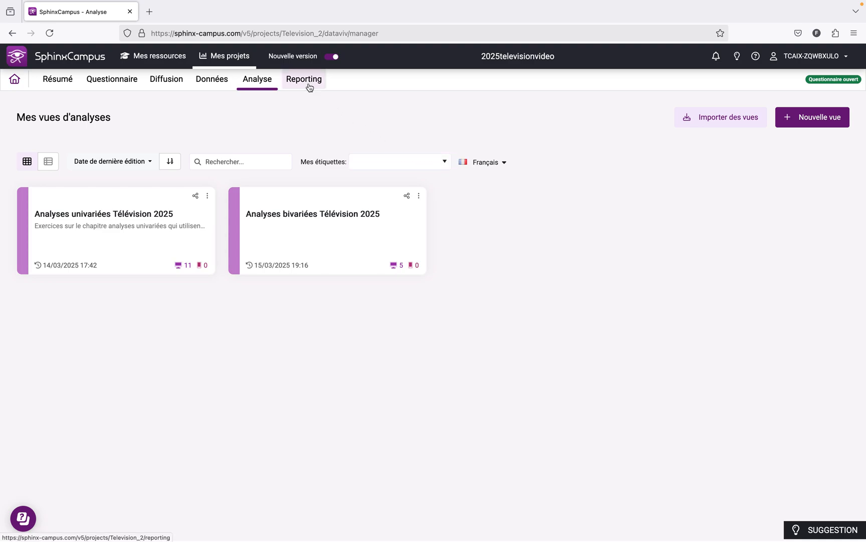
Visit the Reporting section, return to the analysis views and open "Analyses univariées Télévision 2025"
click(309, 87)
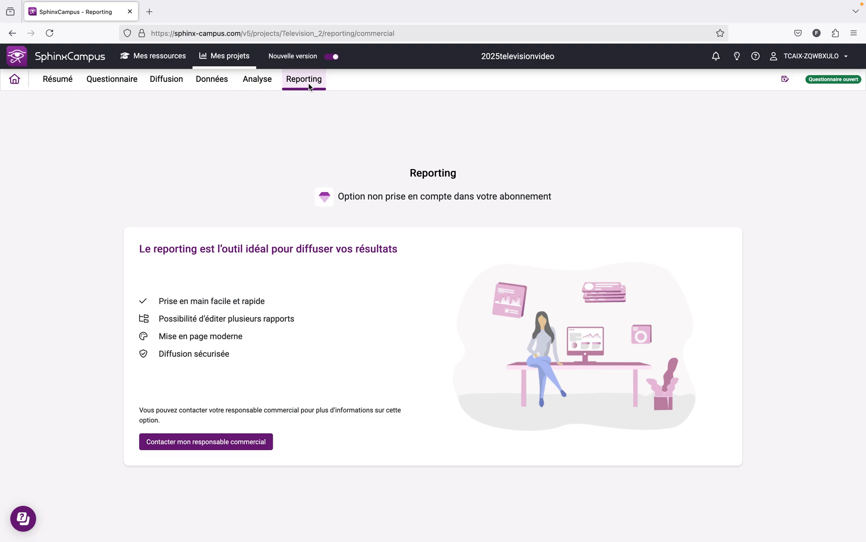
click(254, 81)
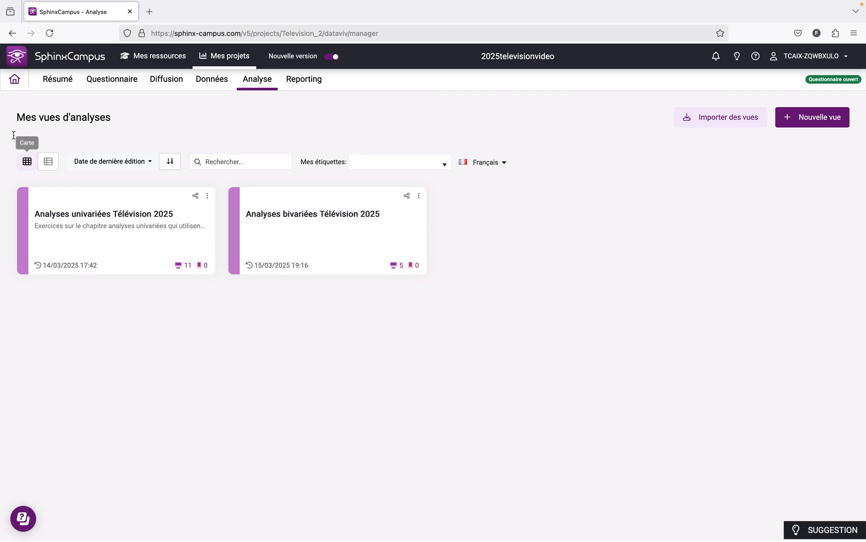
click(76, 214)
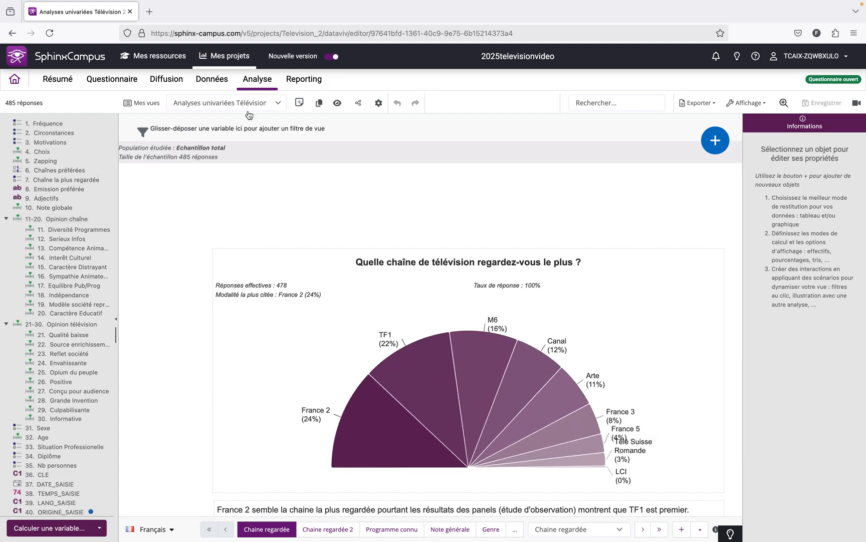
Open the view properties and review the display, colour and style settings
click(379, 104)
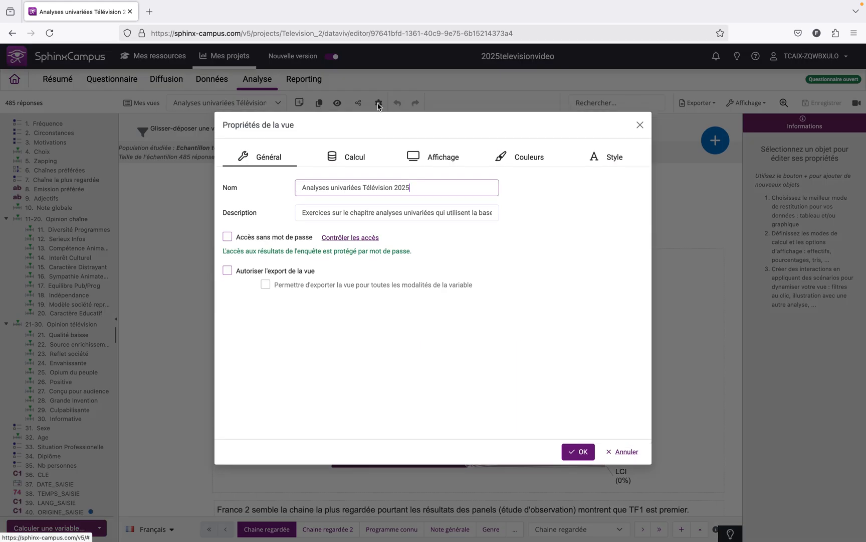
click(430, 164)
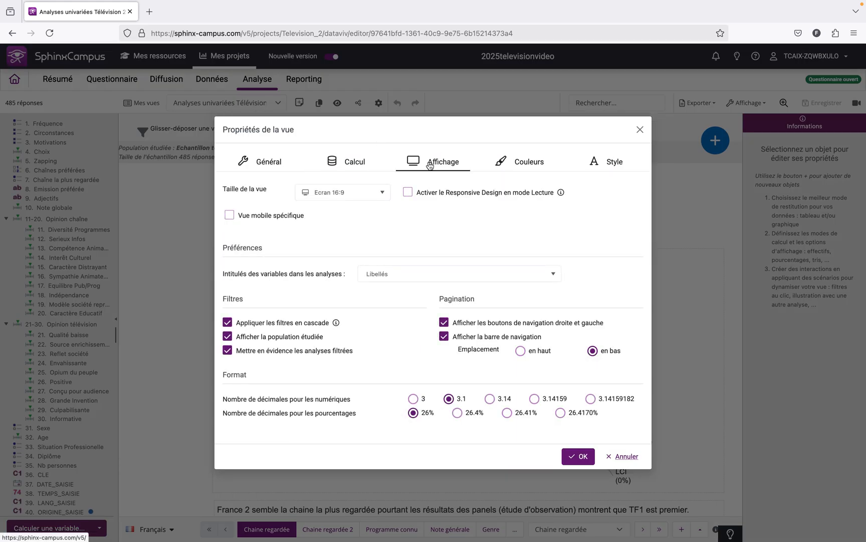
click(521, 165)
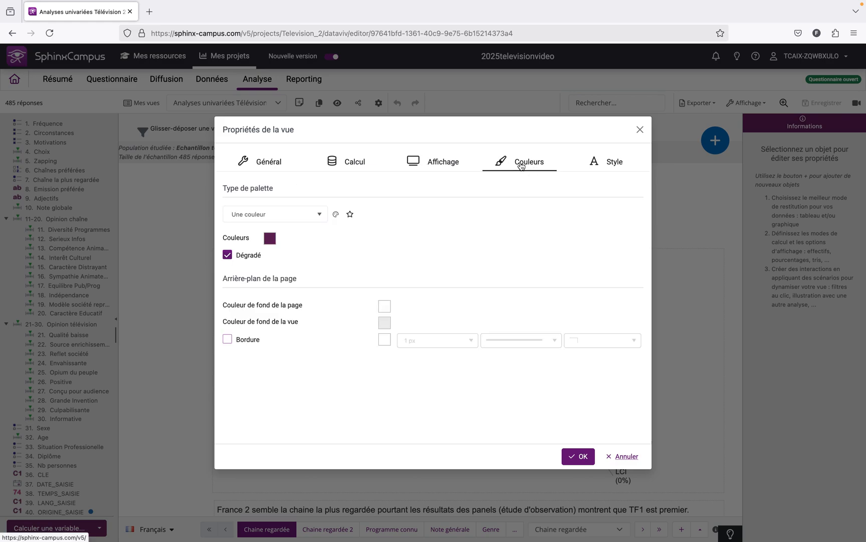
click(598, 165)
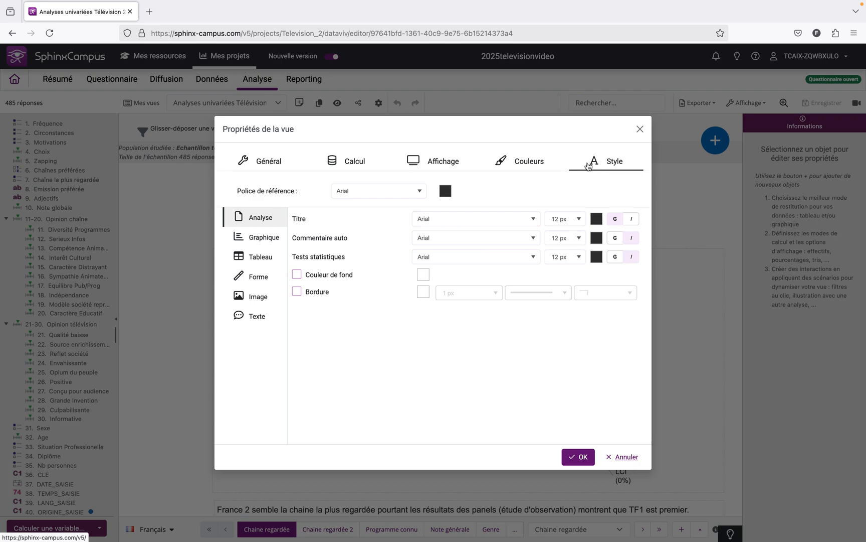
Set the view size to Personnalisée in the view's display settings and check its width and height fields
click(458, 162)
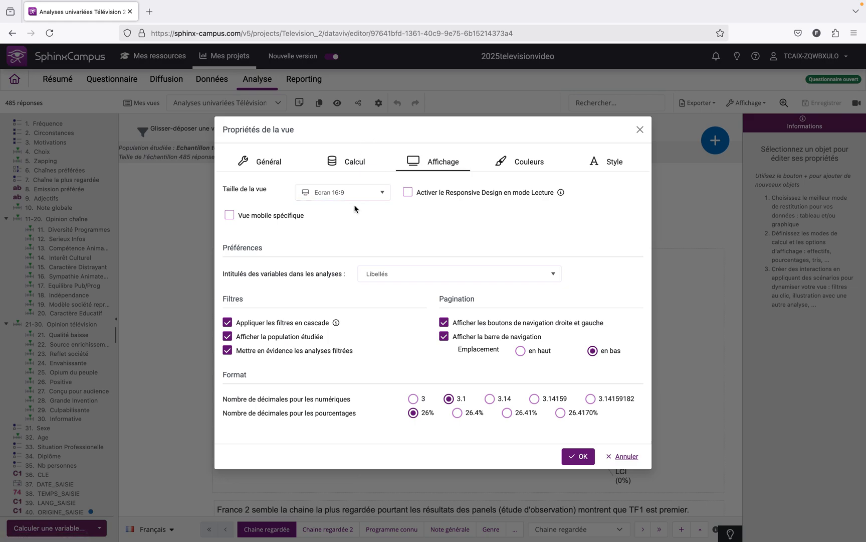
click(377, 192)
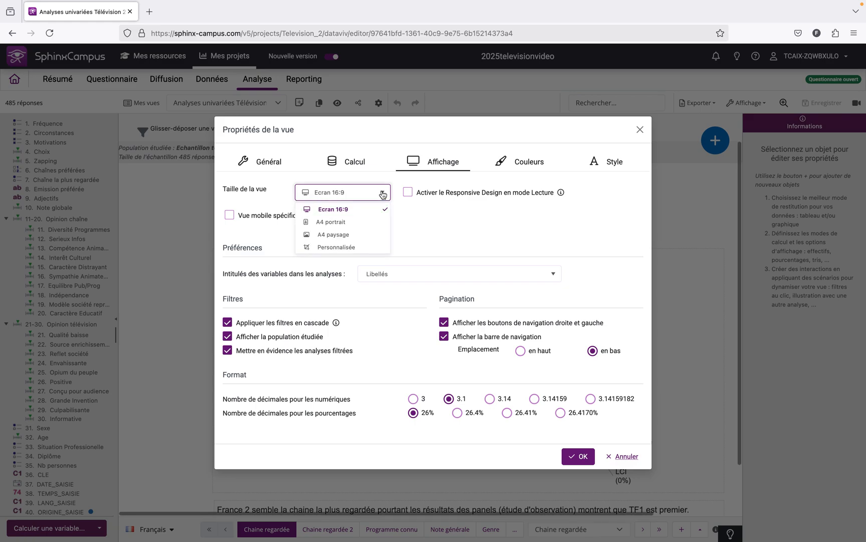
click(349, 247)
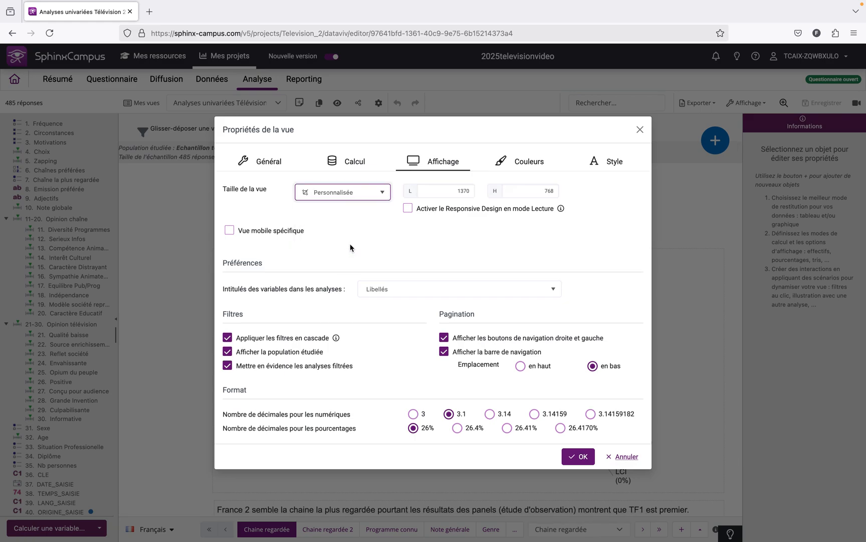
click(457, 191)
click(515, 188)
Set the page background colour to #F2AC29 in the view's colour settings
click(528, 163)
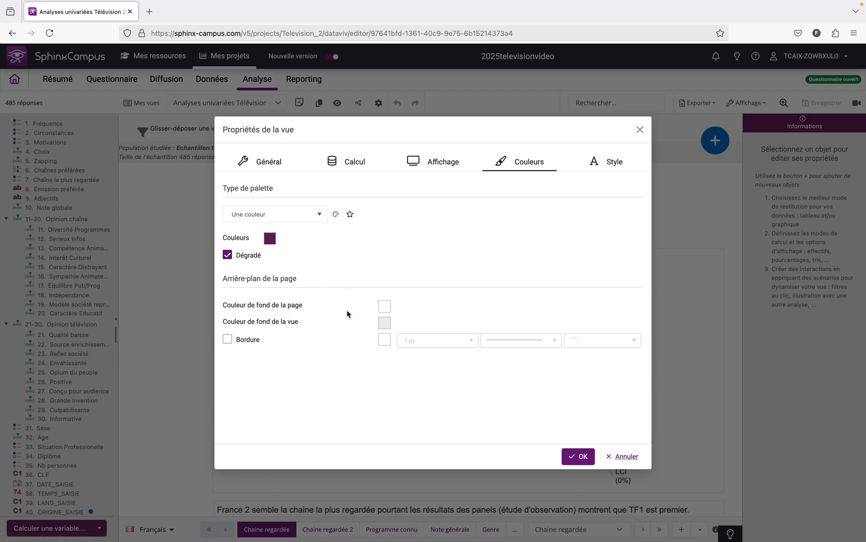
click(383, 306)
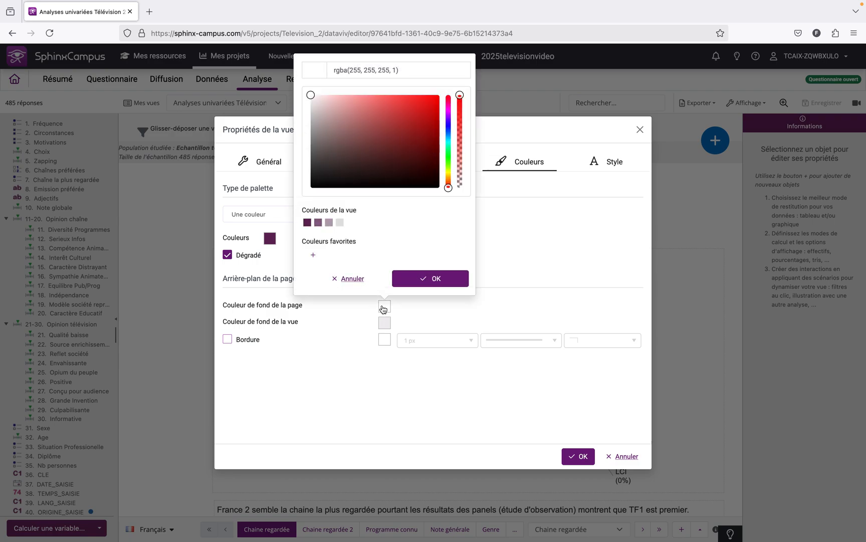
click(400, 69)
drag(400, 69, 329, 71)
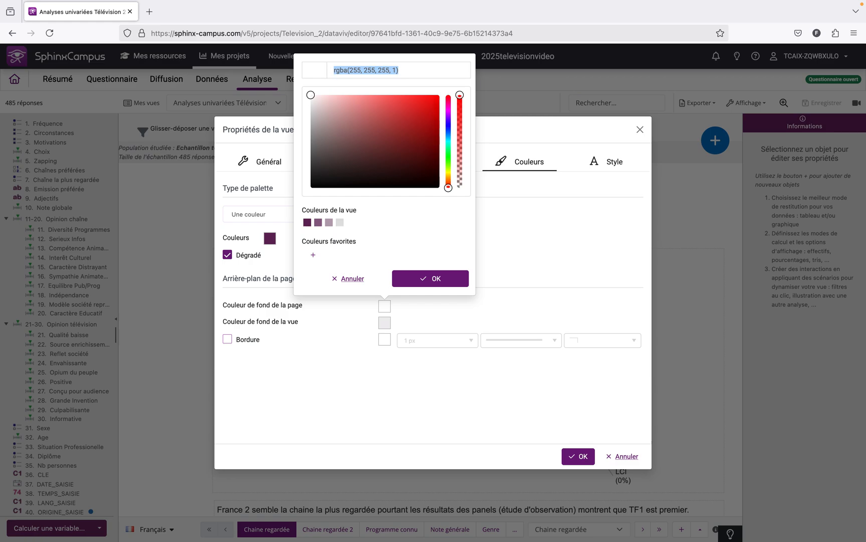
text(@)
key(BackSpace)
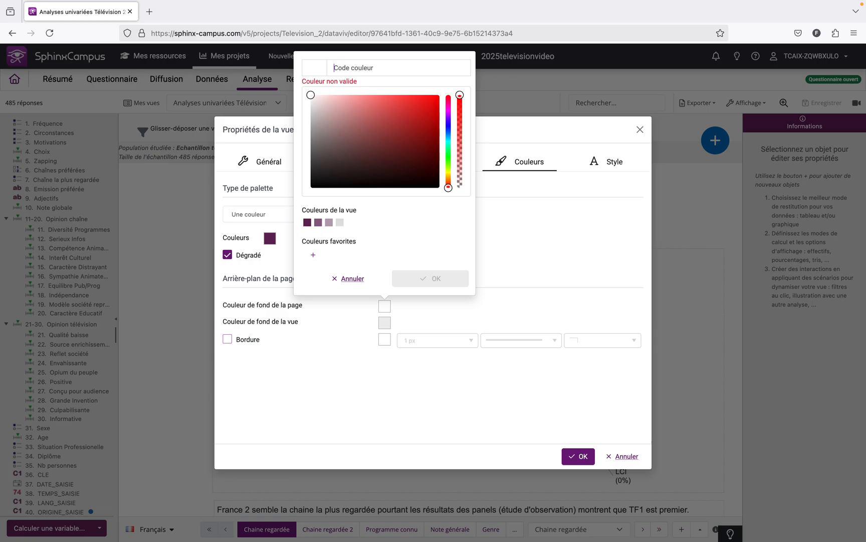
text(#)
text(F2AC)
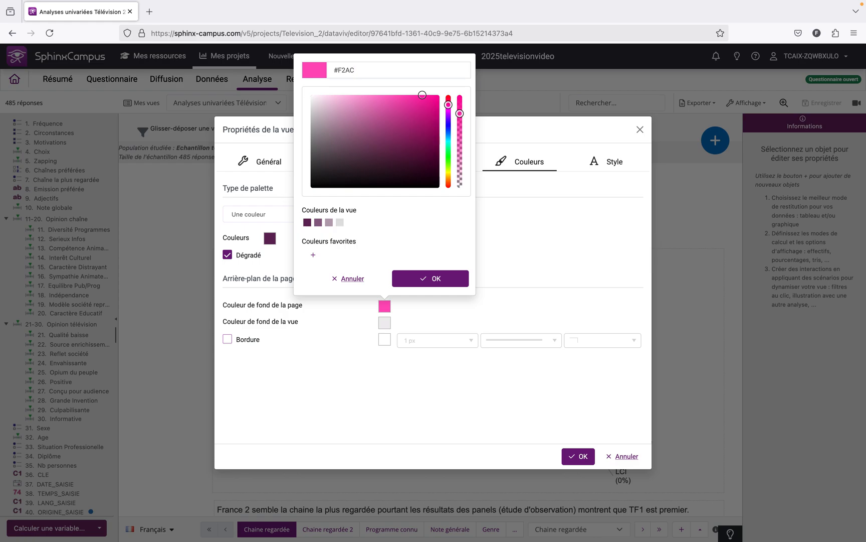
text(29)
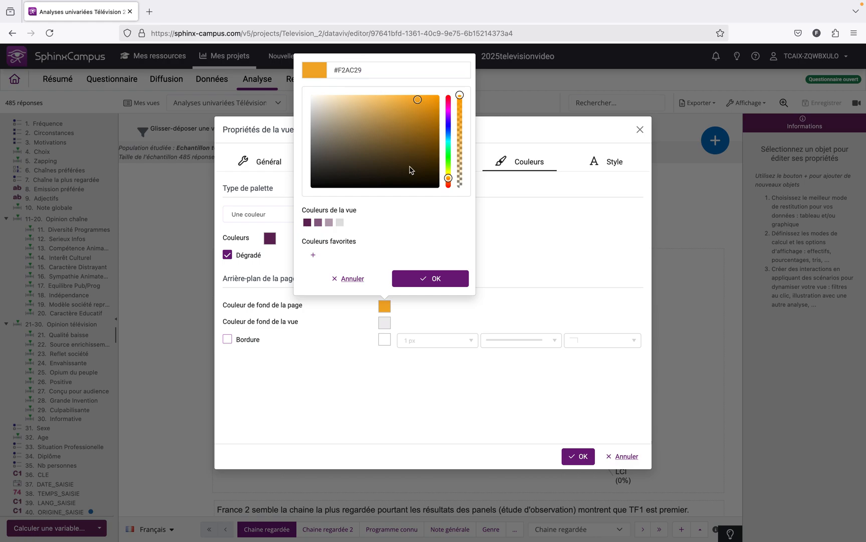
click(419, 278)
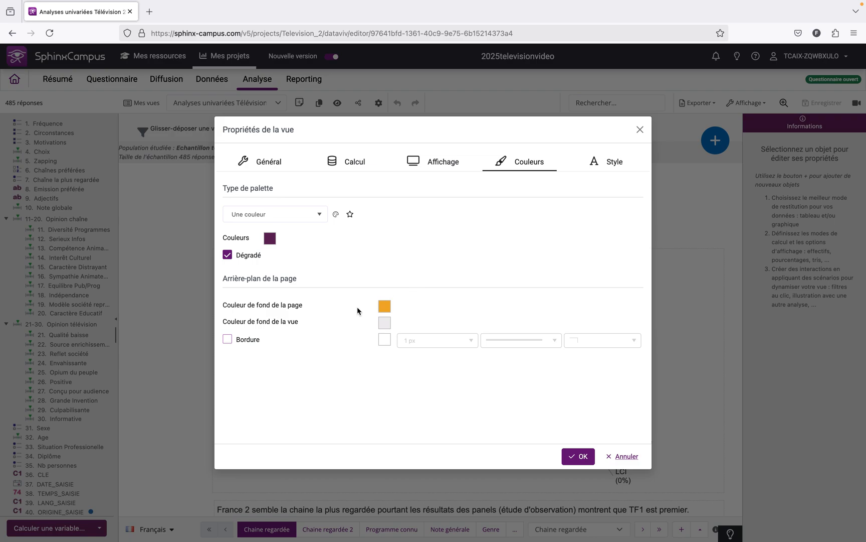
Set the view background colour to #30CFF2
click(383, 322)
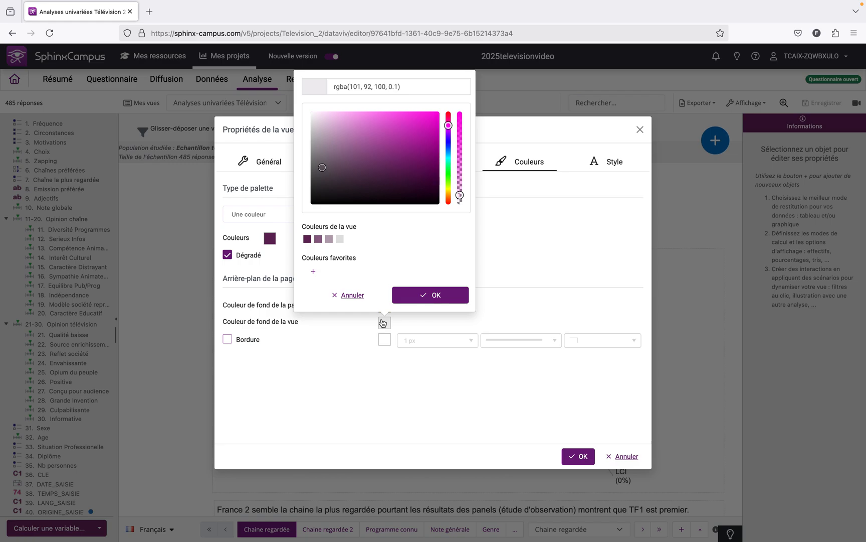
drag(407, 85, 334, 85)
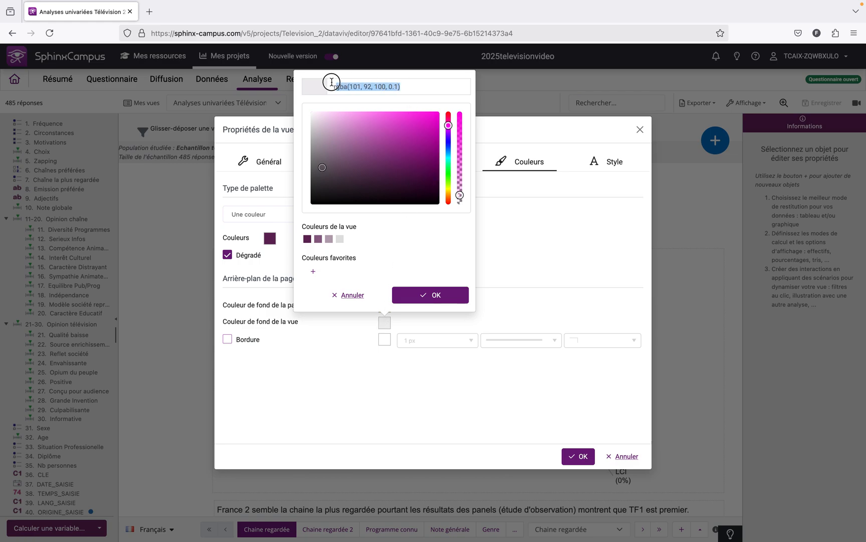
text(#)
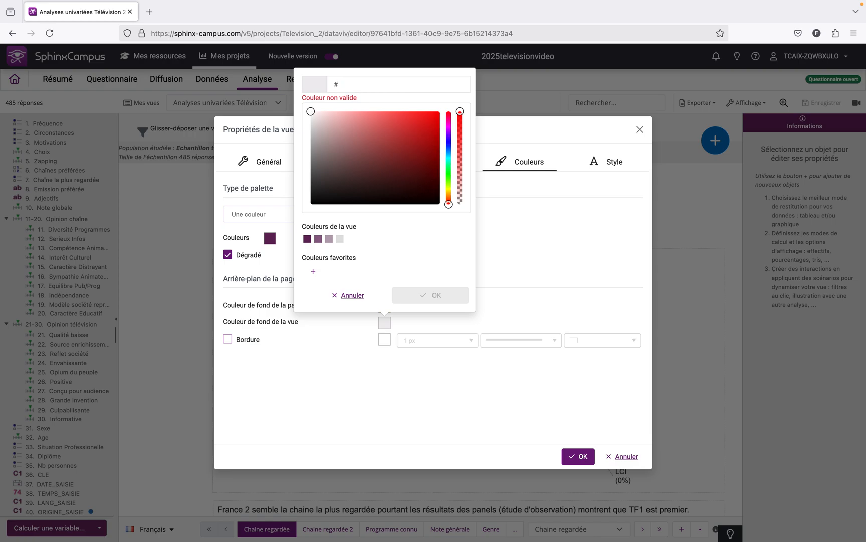
text(30CF)
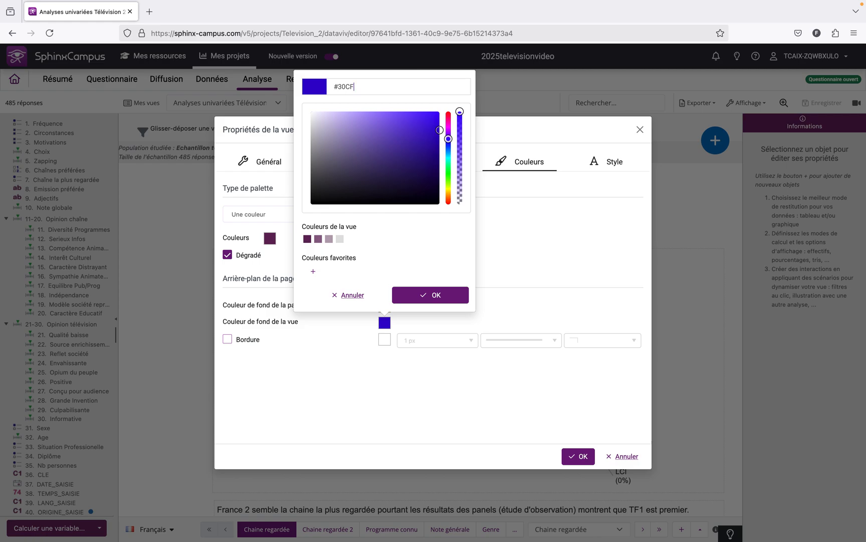
text(F2)
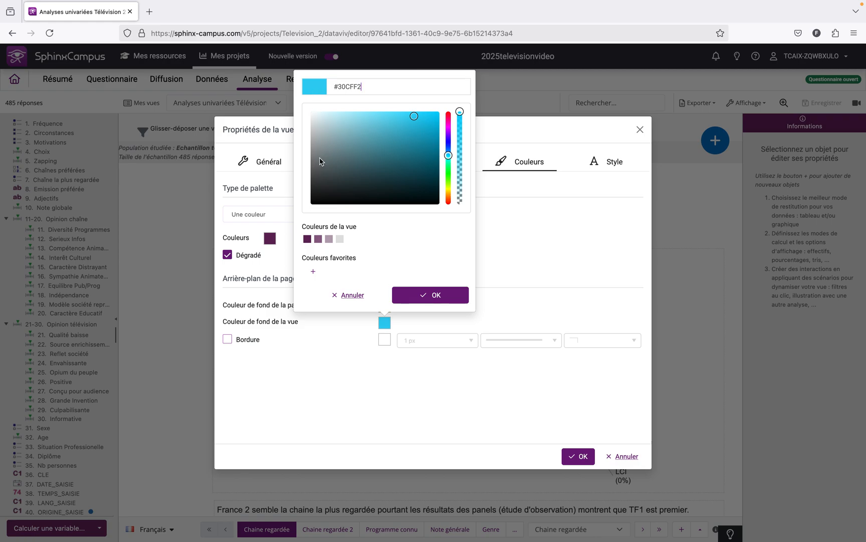
click(418, 300)
Enable the page border with a 2 px thickness and apply the view properties
click(227, 340)
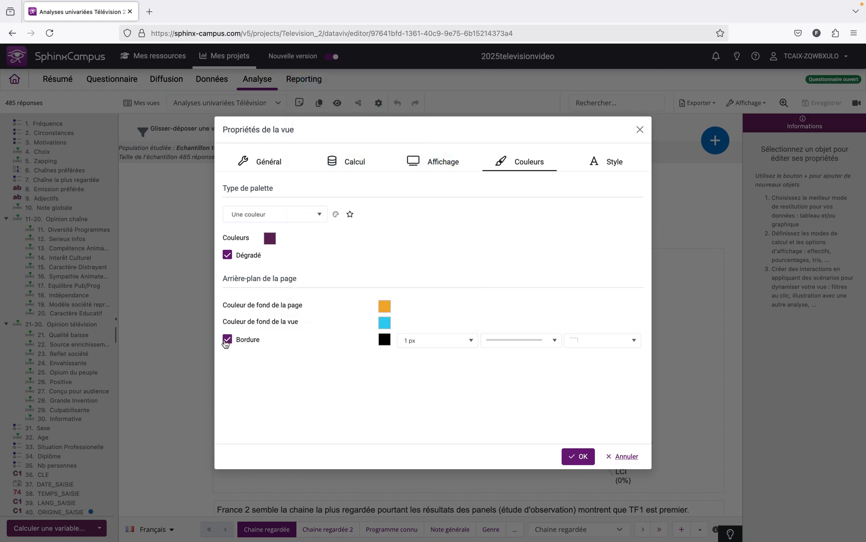
click(471, 341)
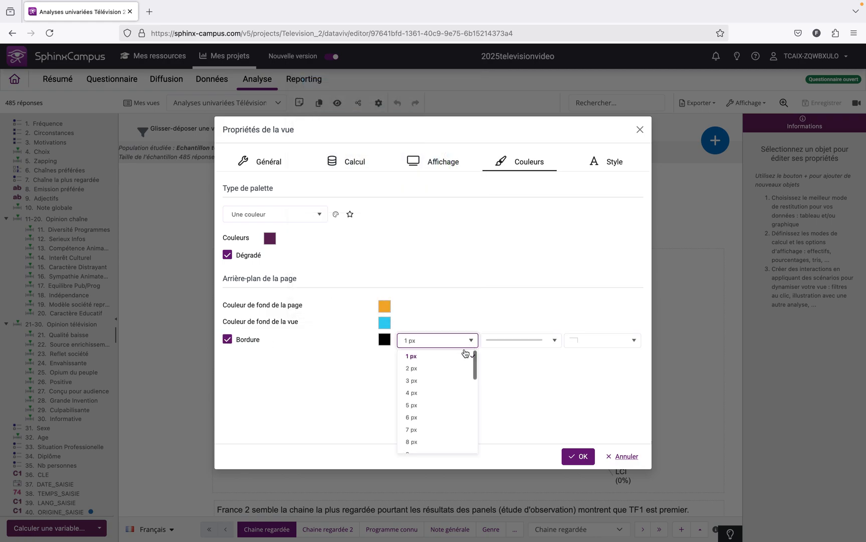
click(453, 367)
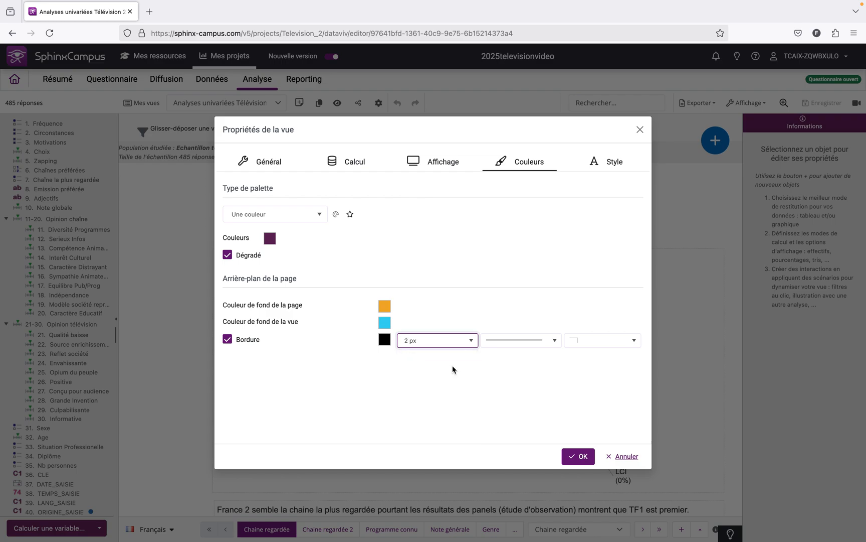
click(576, 455)
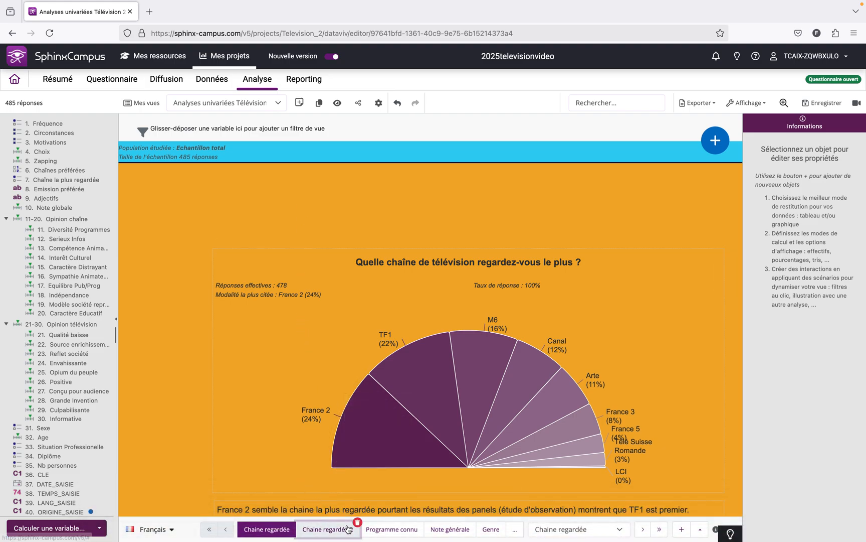
Look through the pages Chaine regardée 2, Programme connu and Note générale to check the new colours
click(323, 529)
click(389, 529)
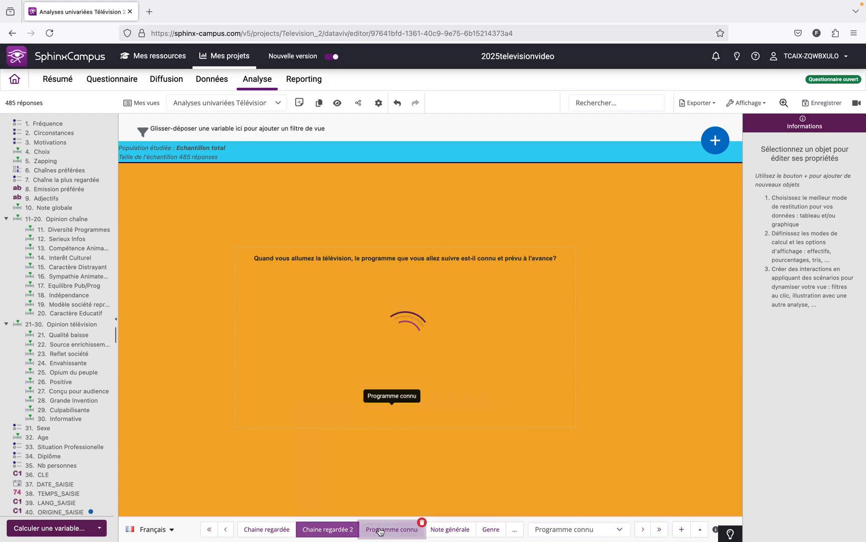
click(436, 530)
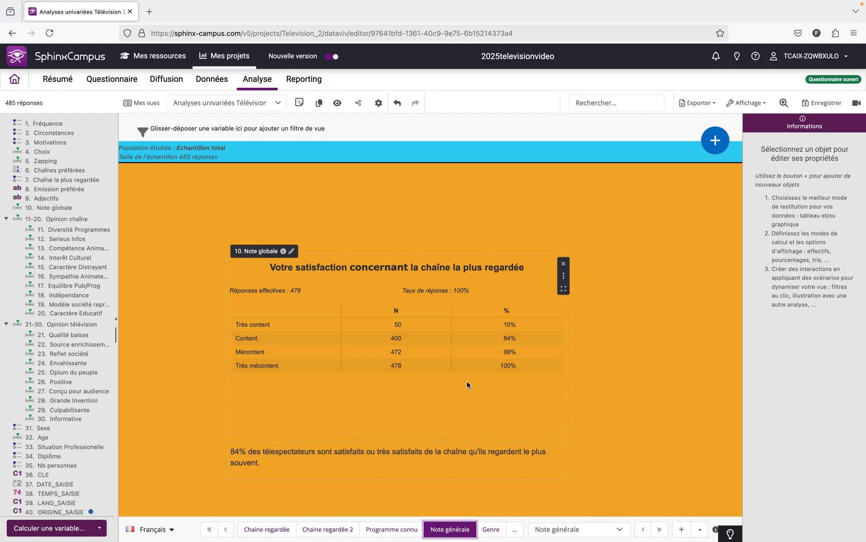
Set the view's reference font to Verdana in the style properties
click(379, 106)
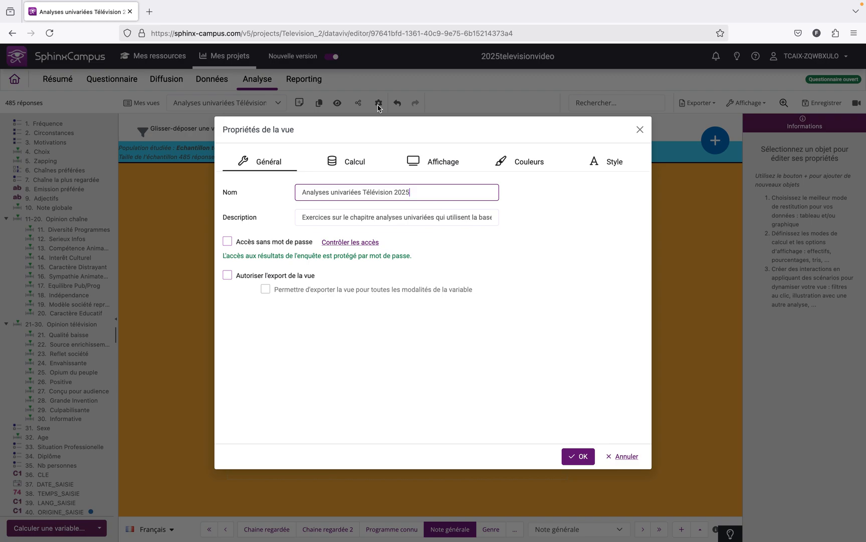
click(598, 170)
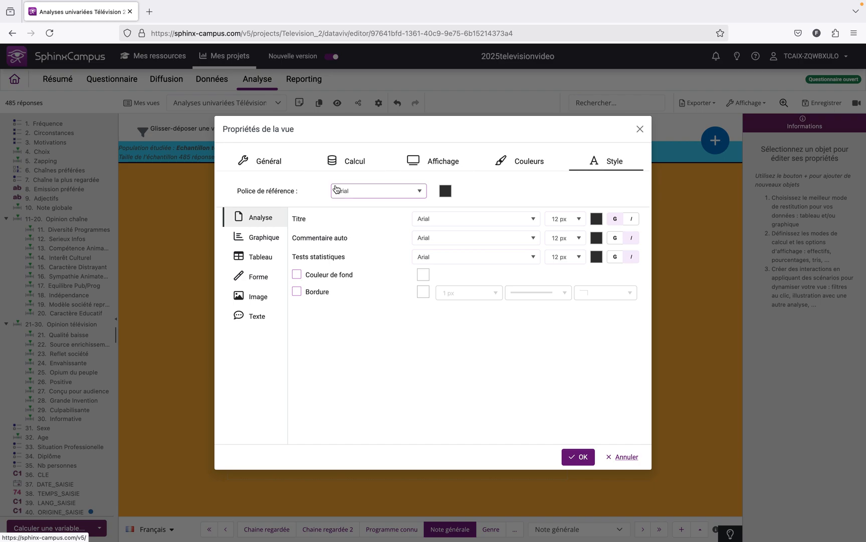
click(369, 193)
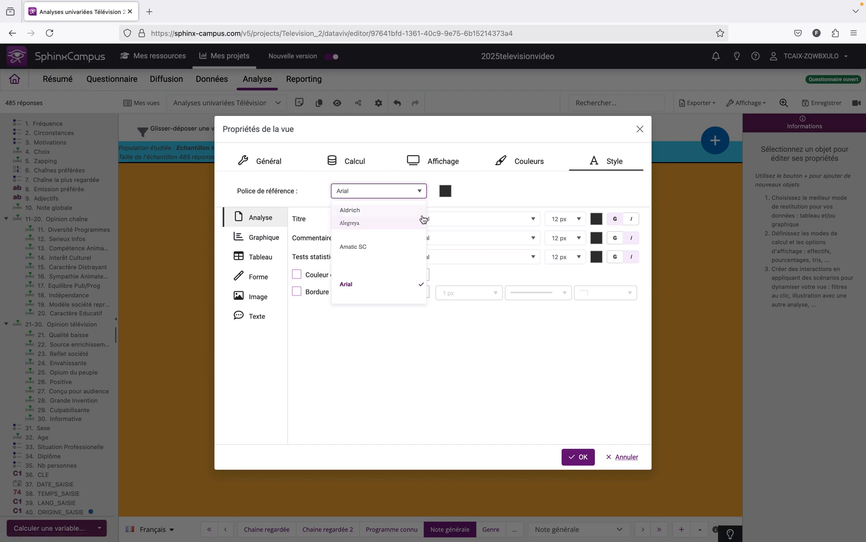
scroll(390, 254, down, 10)
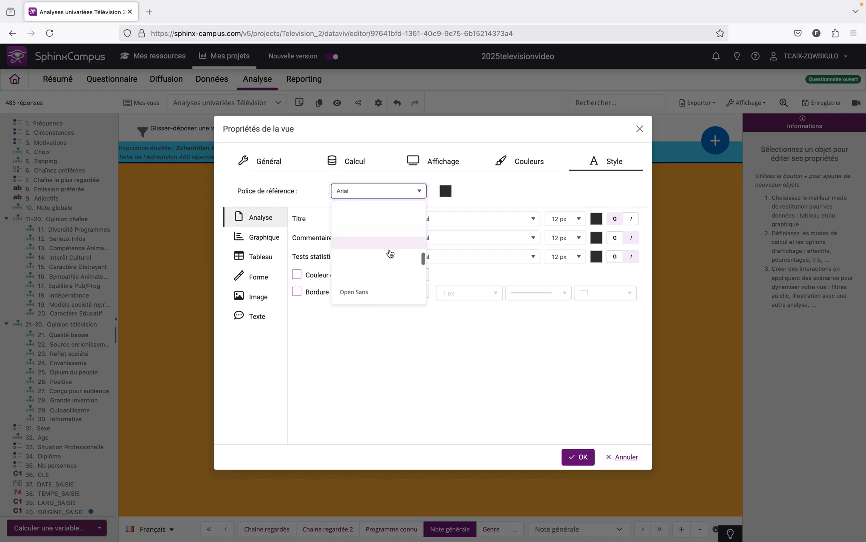
scroll(390, 253, down, 10)
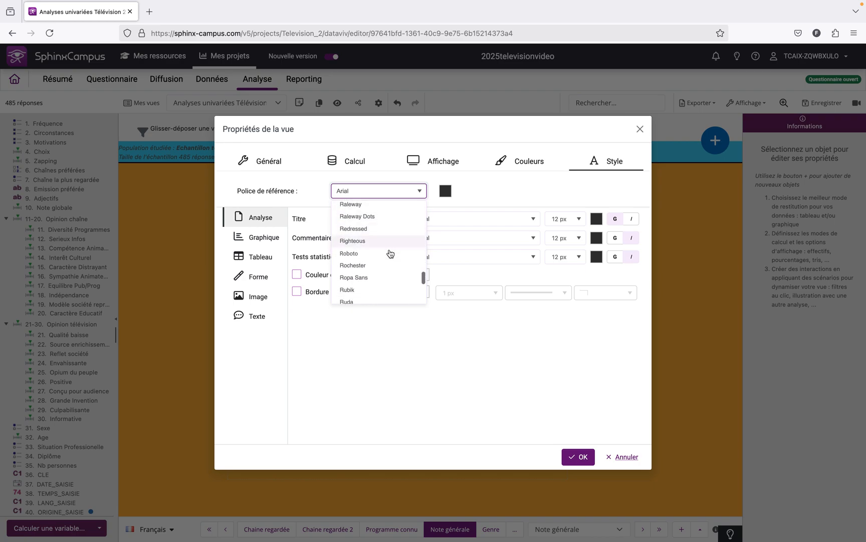
scroll(390, 253, down, 10)
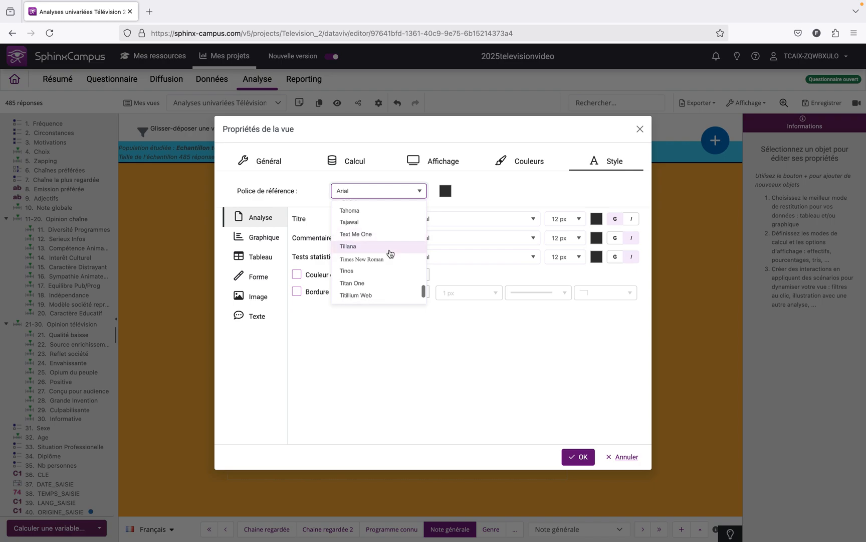
scroll(391, 254, down, 3)
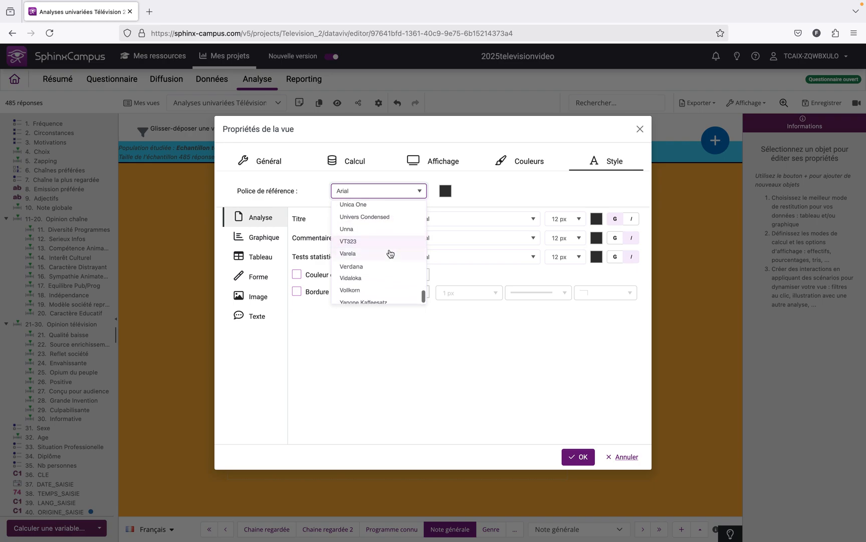
click(386, 268)
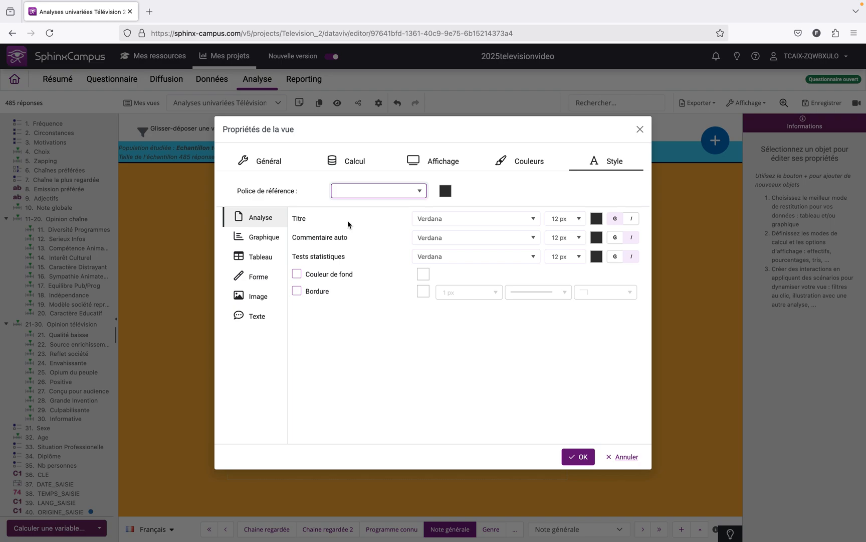
Check the Graphique, Tableau and Forme styles, apply the view properties and save the view
click(271, 244)
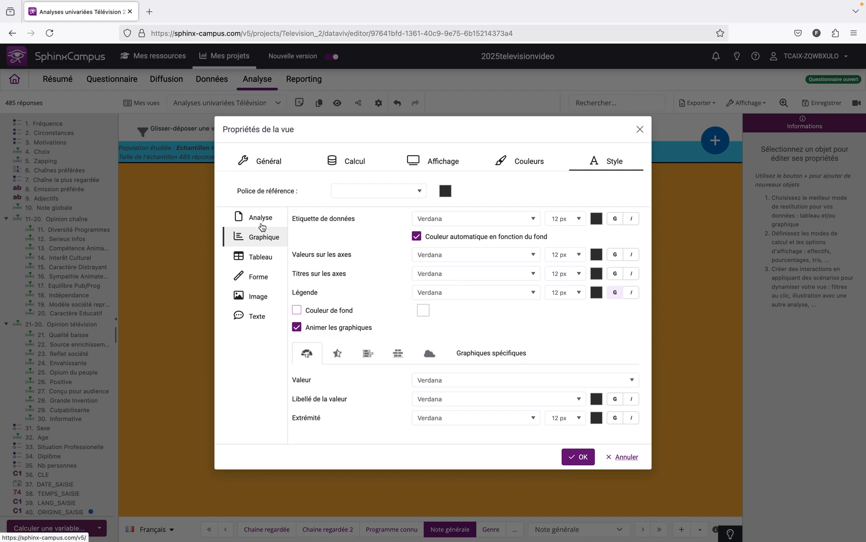
click(259, 257)
click(260, 277)
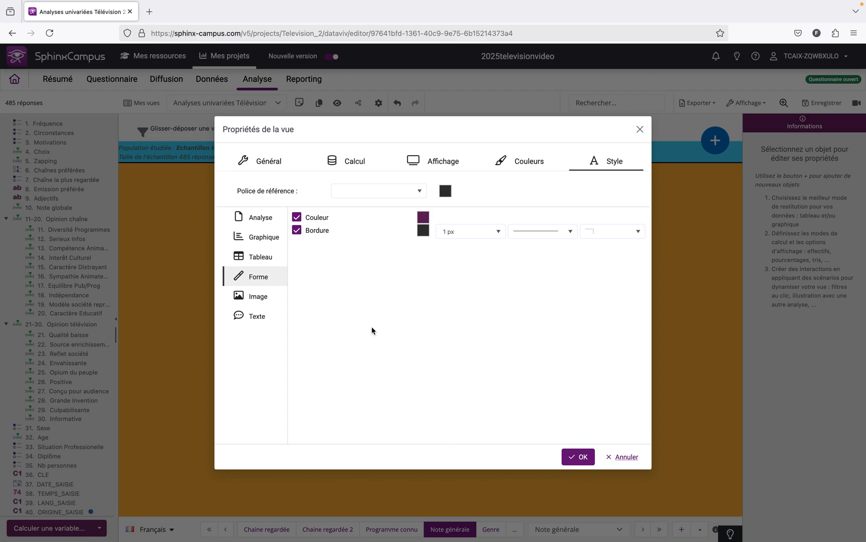
click(571, 457)
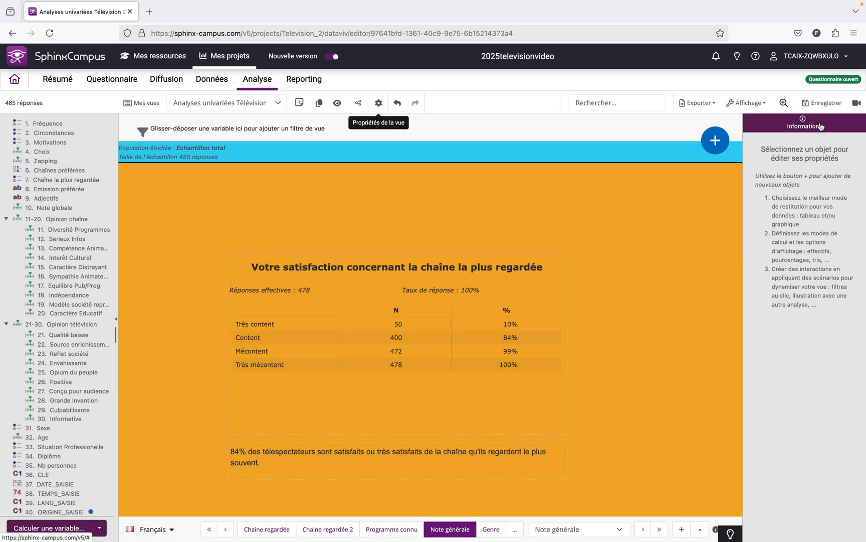
click(822, 109)
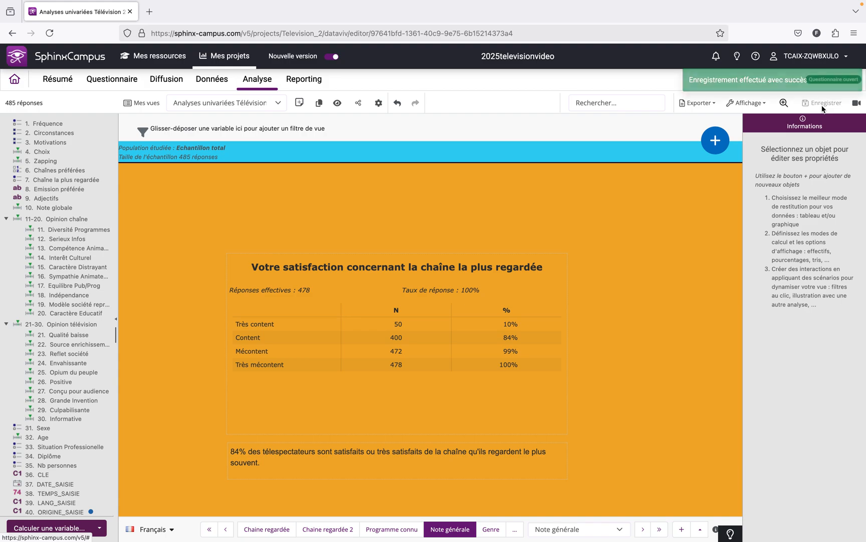